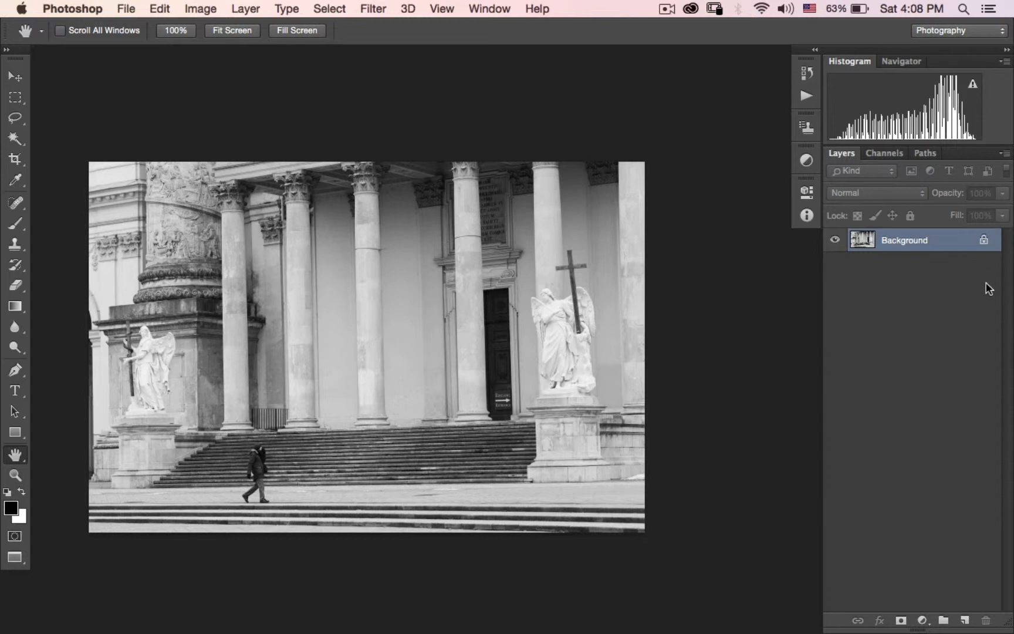
# Add a Curves adjustment layer above the Background layer and move its settings clear of the photo.
pyautogui.click(922, 621)
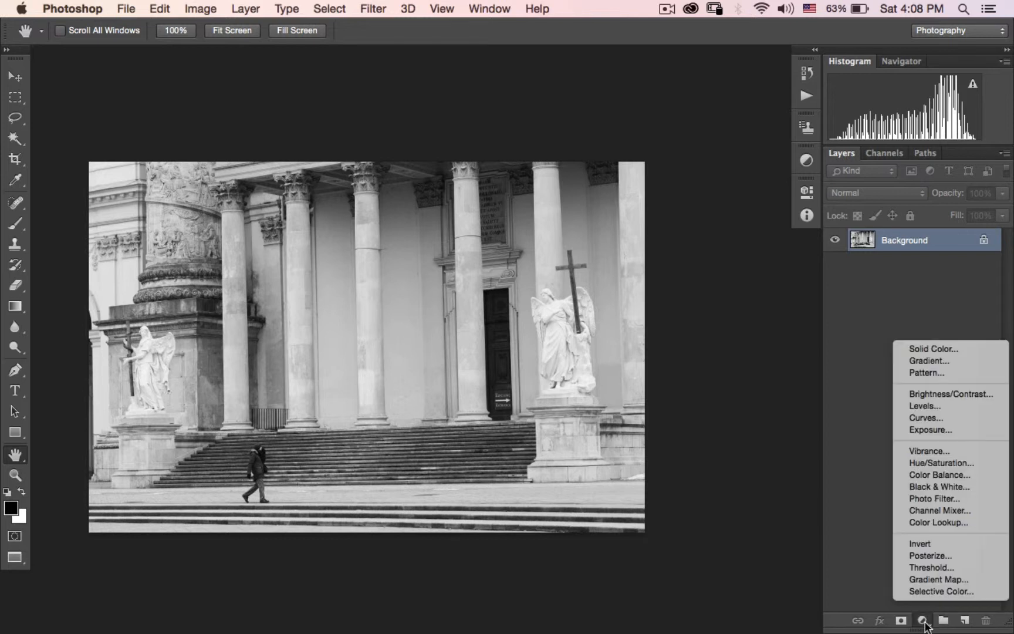
pyautogui.click(926, 418)
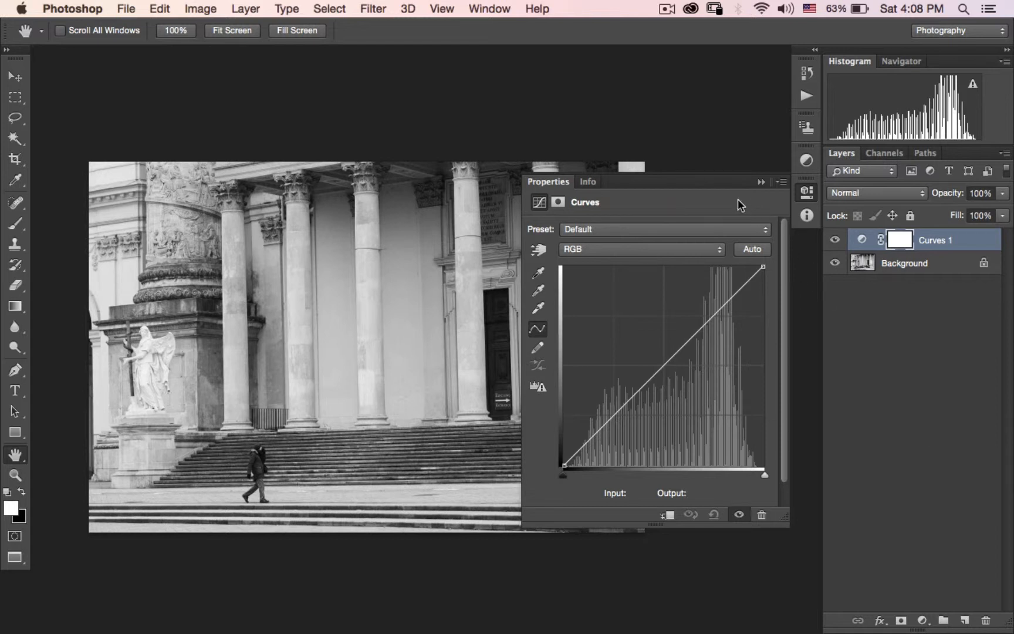
pyautogui.moveTo(724, 177); pyautogui.dragTo(937, 285)
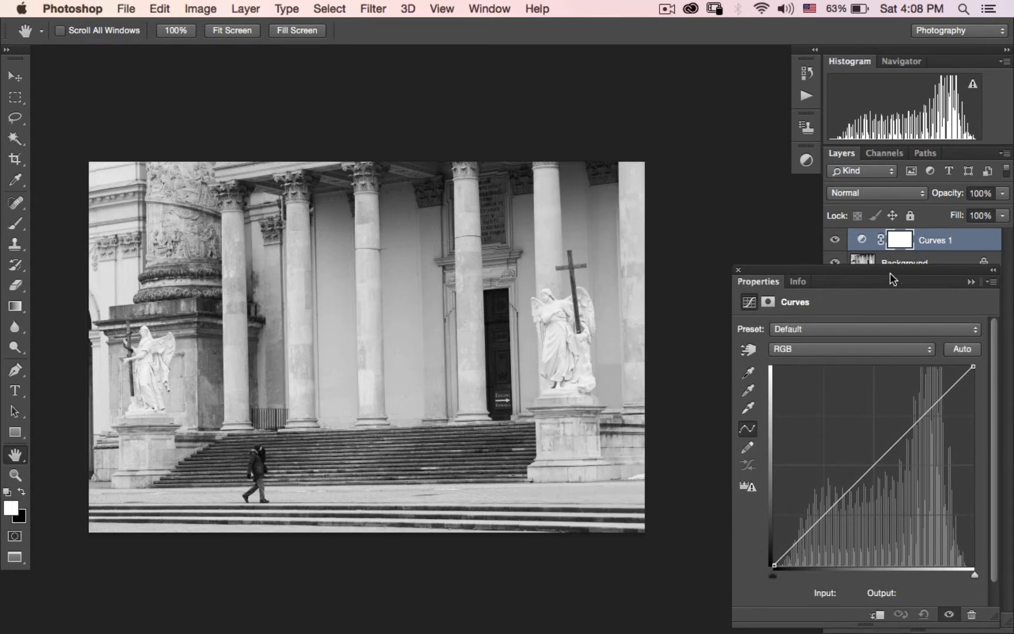
pyautogui.moveTo(867, 270); pyautogui.dragTo(863, 265)
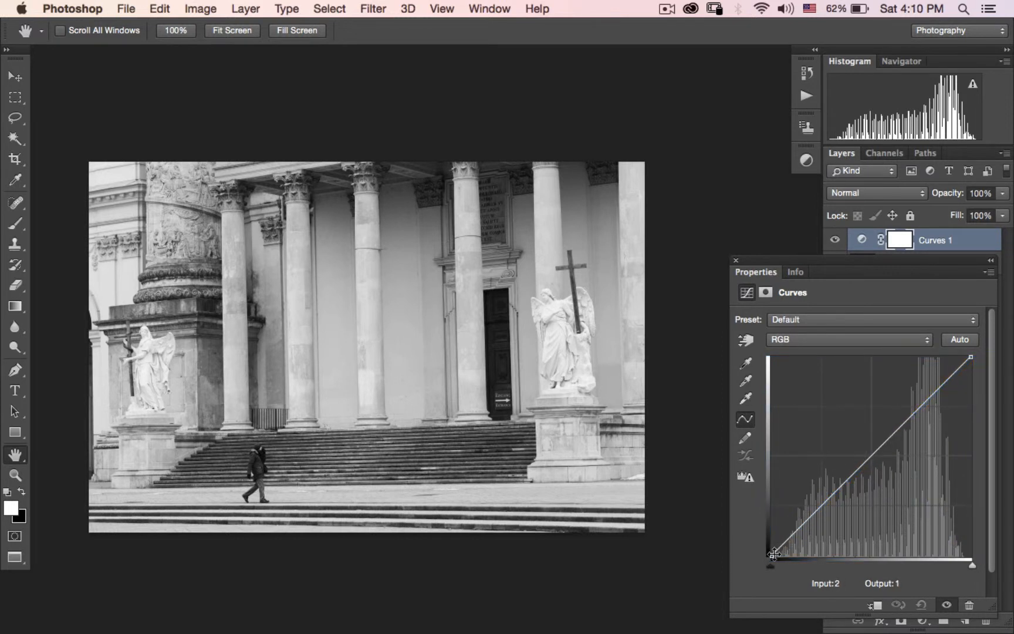
# Try the curve's black point at input 98, reset it, and try the white point at output 100 before returning it to 255.
pyautogui.moveTo(775, 554); pyautogui.dragTo(850, 572)
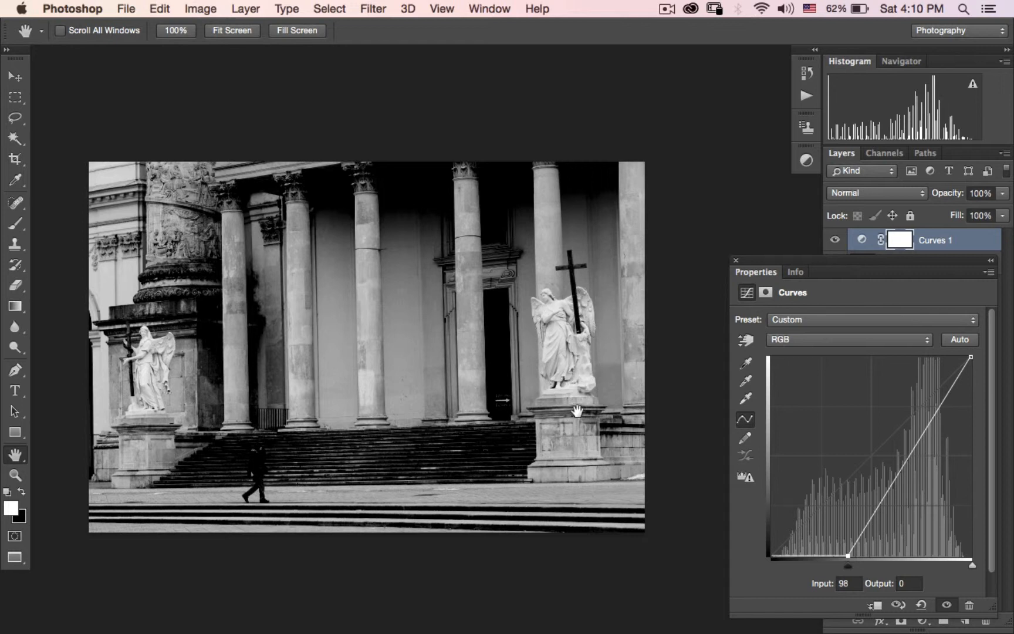
pyautogui.click(921, 604)
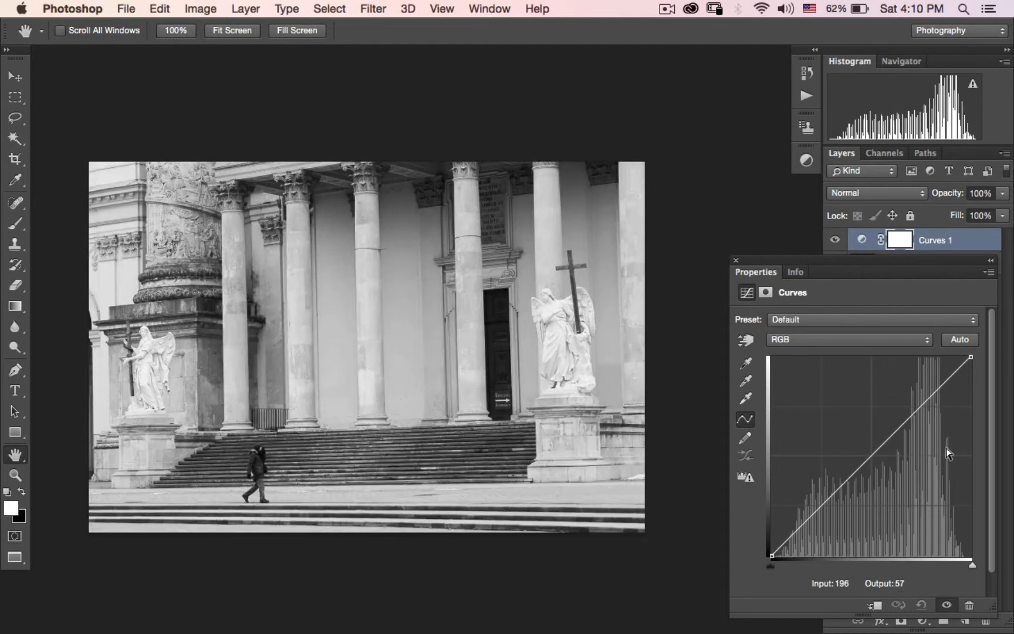
pyautogui.moveTo(971, 360); pyautogui.dragTo(992, 479)
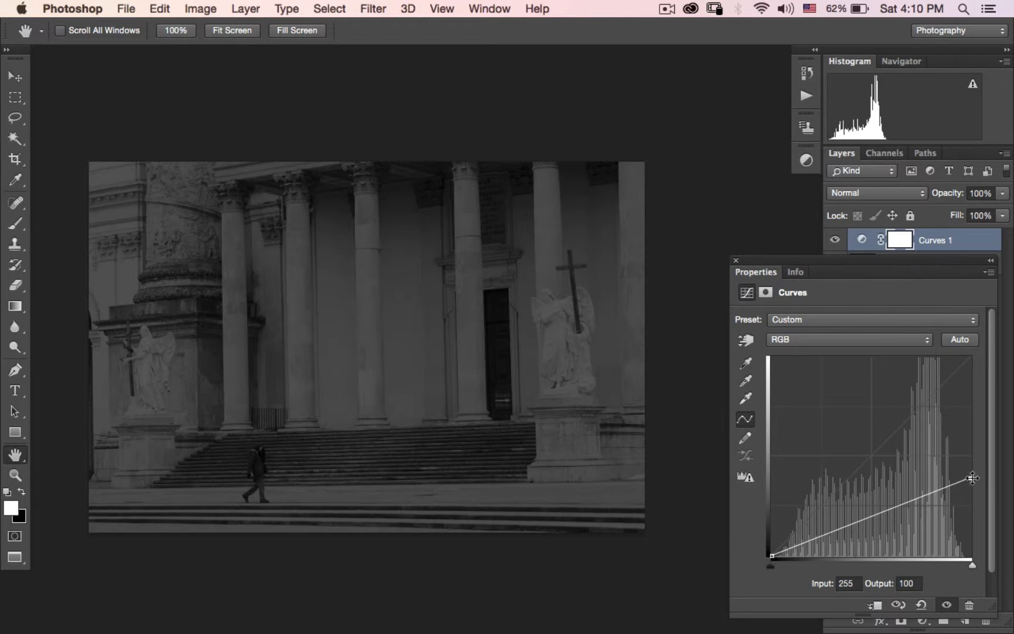
pyautogui.moveTo(973, 480); pyautogui.dragTo(977, 332)
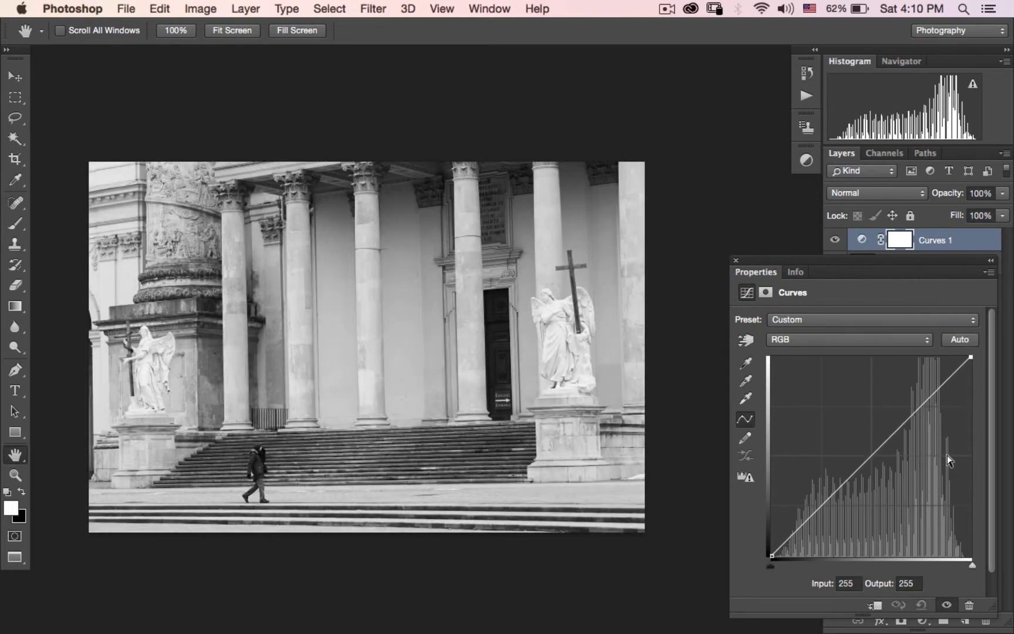
# Try darkening the midtones with a curve point at input 140, output 93, and reset the curve.
pyautogui.click(873, 456)
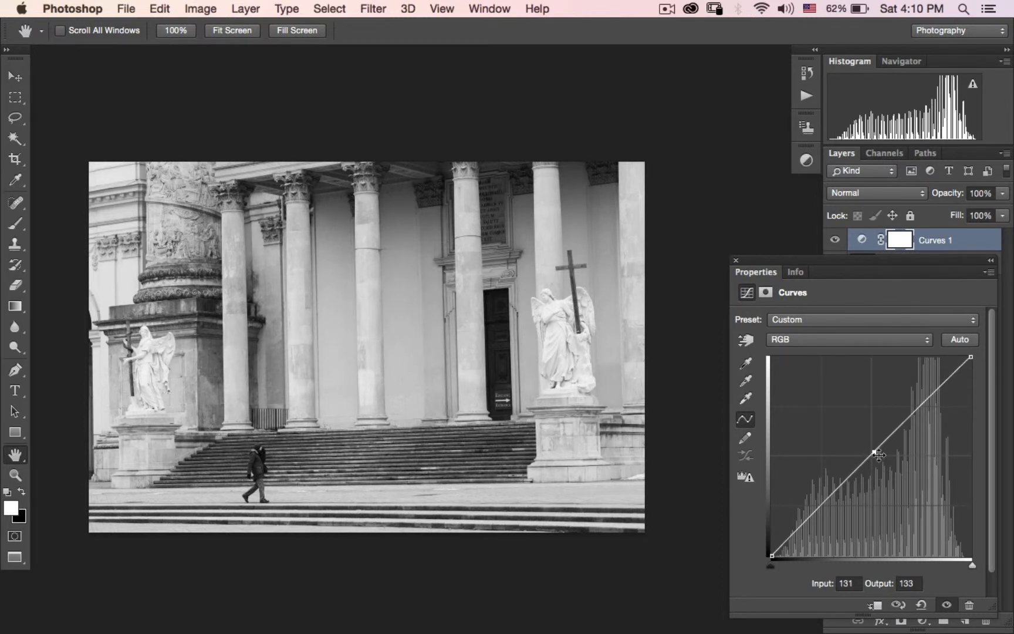
pyautogui.moveTo(874, 453); pyautogui.dragTo(881, 483)
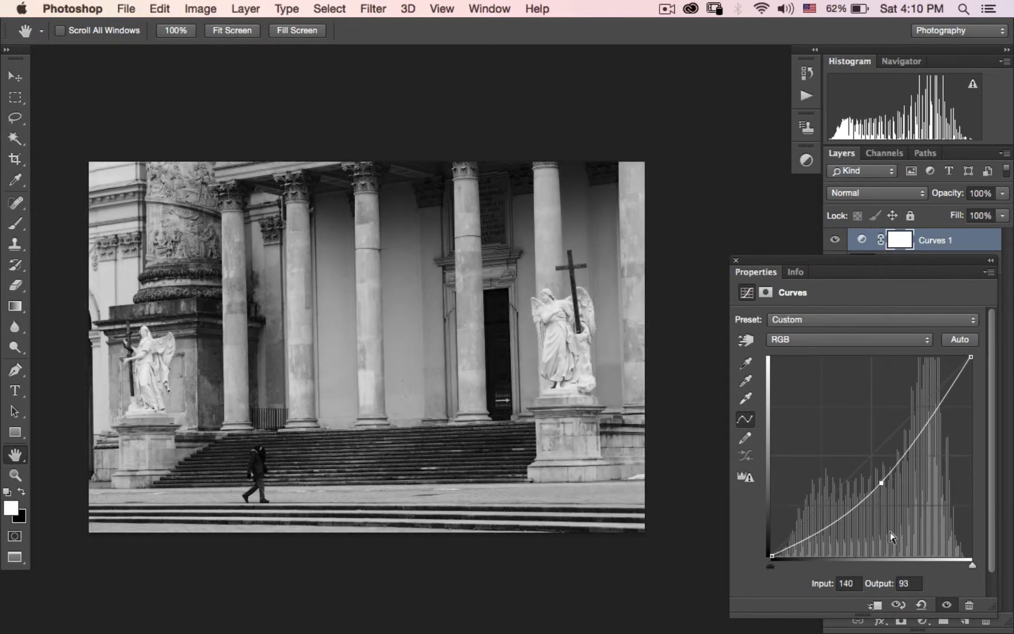
pyautogui.click(919, 604)
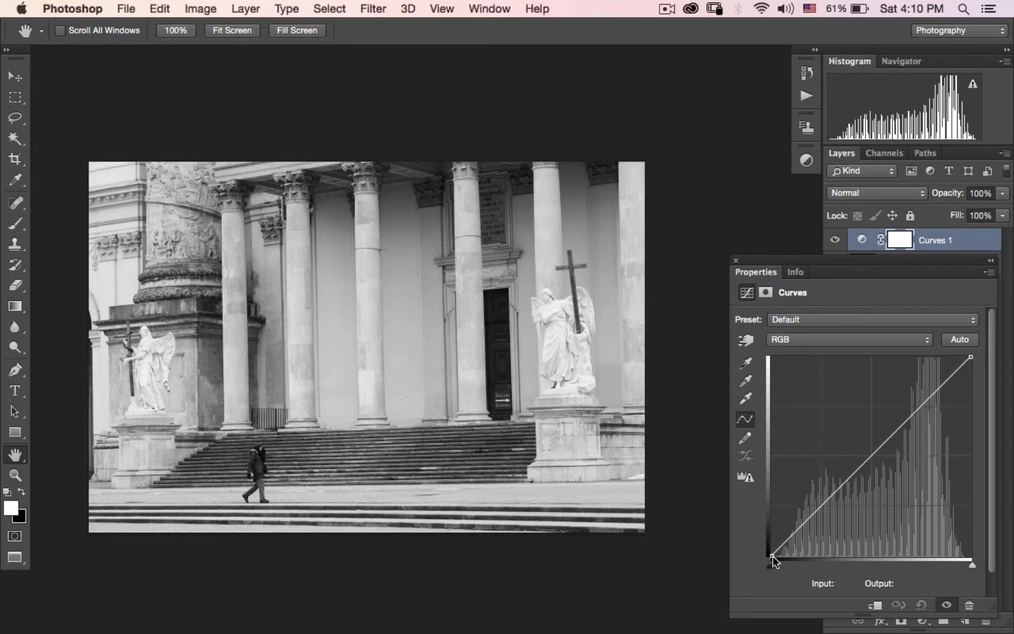
# Try lifting the black point to output 52, restore it to 0, and add and remove a midtone point.
pyautogui.moveTo(772, 556); pyautogui.dragTo(772, 515)
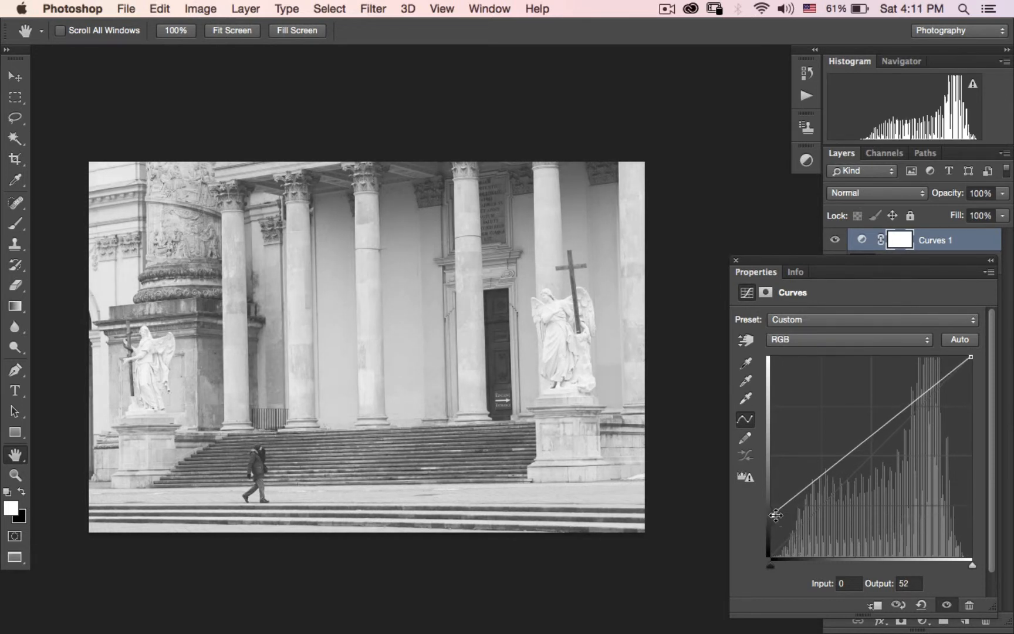
pyautogui.moveTo(771, 515); pyautogui.dragTo(771, 555)
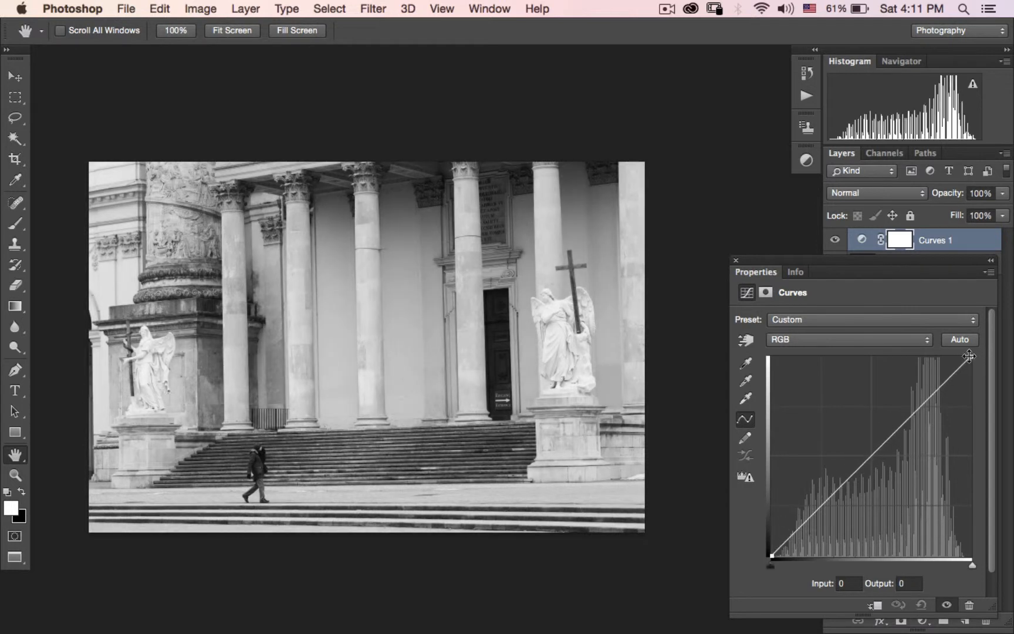
pyautogui.moveTo(971, 357)
pyautogui.mouseDown()
pyautogui.moveTo(936, 342)
pyautogui.moveTo(947, 355)
pyautogui.moveTo(977, 356)
pyautogui.mouseUp()
pyautogui.click(876, 453)
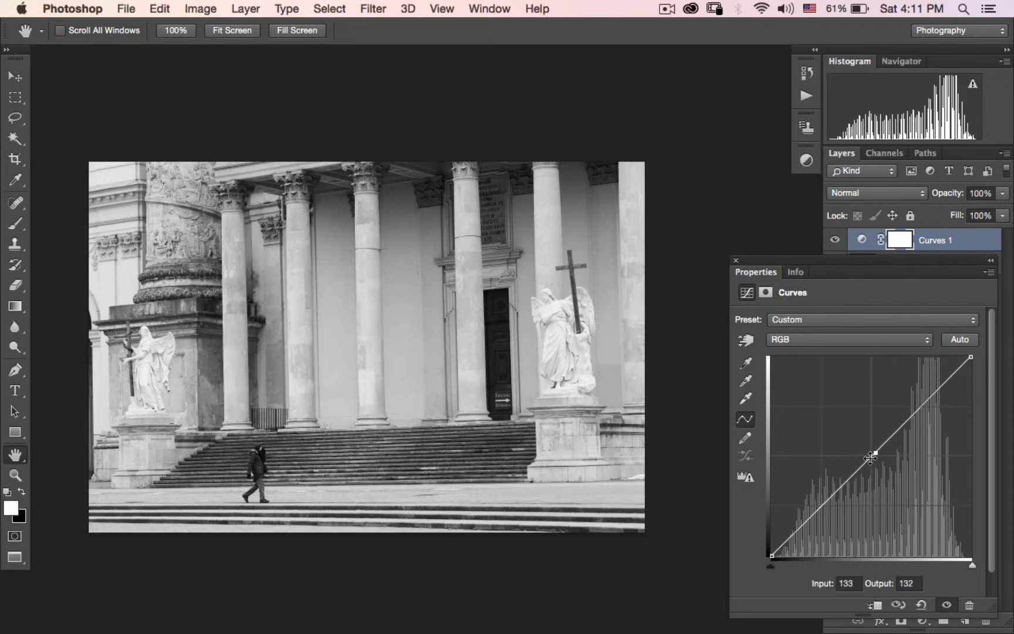
pyautogui.moveTo(874, 454); pyautogui.dragTo(604, 385)
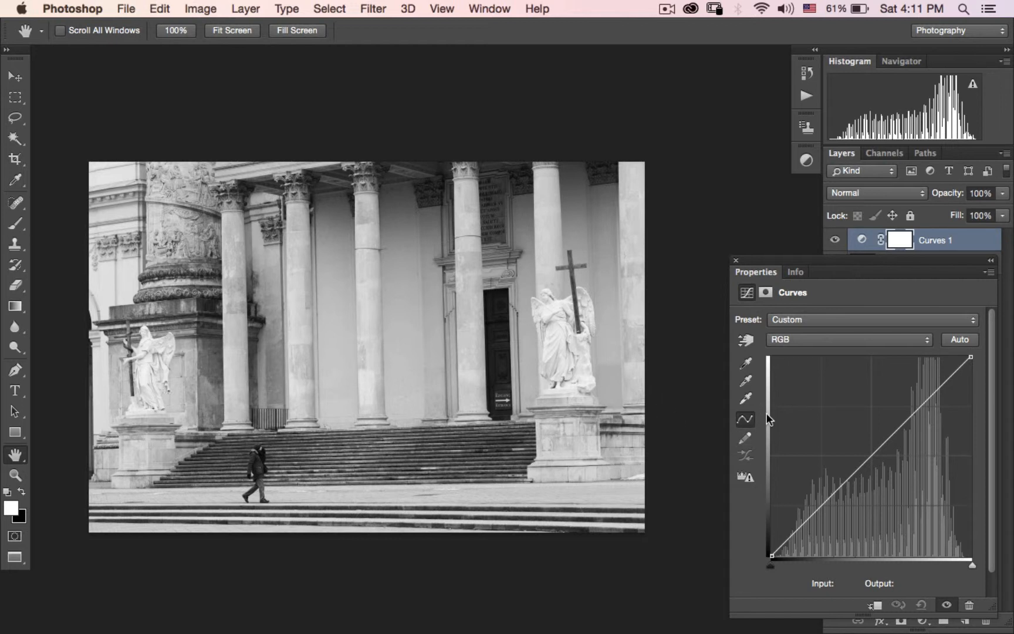
# Try placing seven points along the curve from highlights to shadows, including input 163, output 186 and input 38, output 56.
pyautogui.click(946, 371)
pyautogui.click(931, 390)
pyautogui.moveTo(899, 424); pyautogui.dragTo(898, 411)
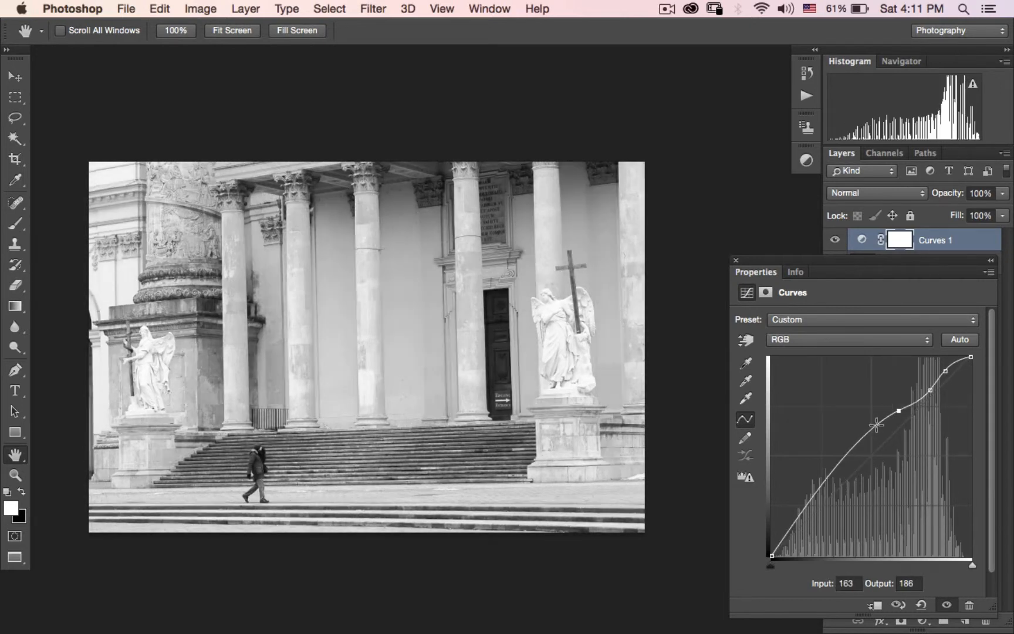
pyautogui.click(877, 446)
pyautogui.click(830, 473)
pyautogui.click(815, 502)
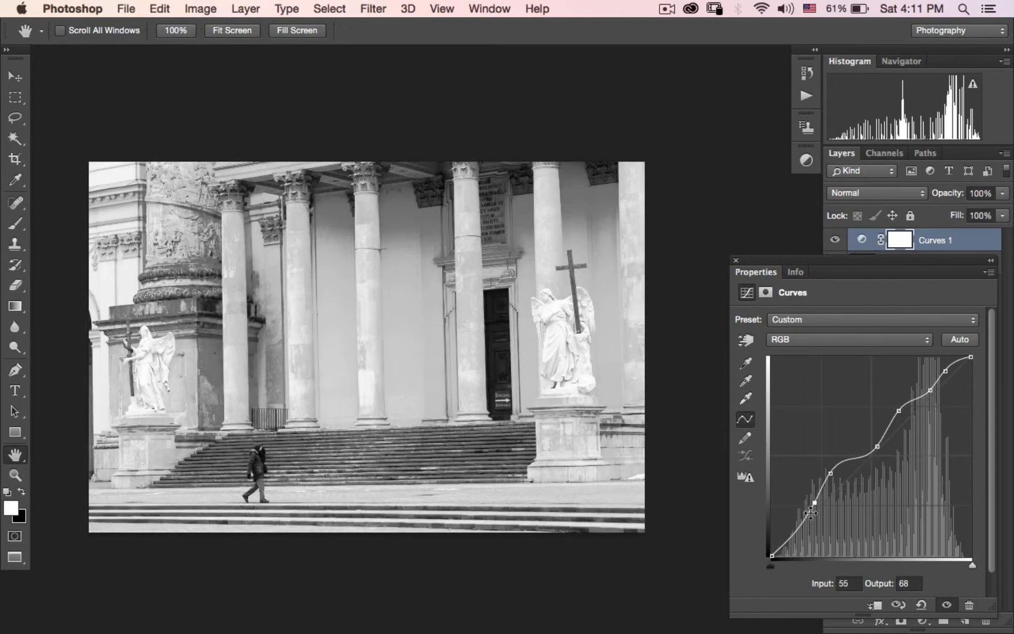
pyautogui.click(801, 511)
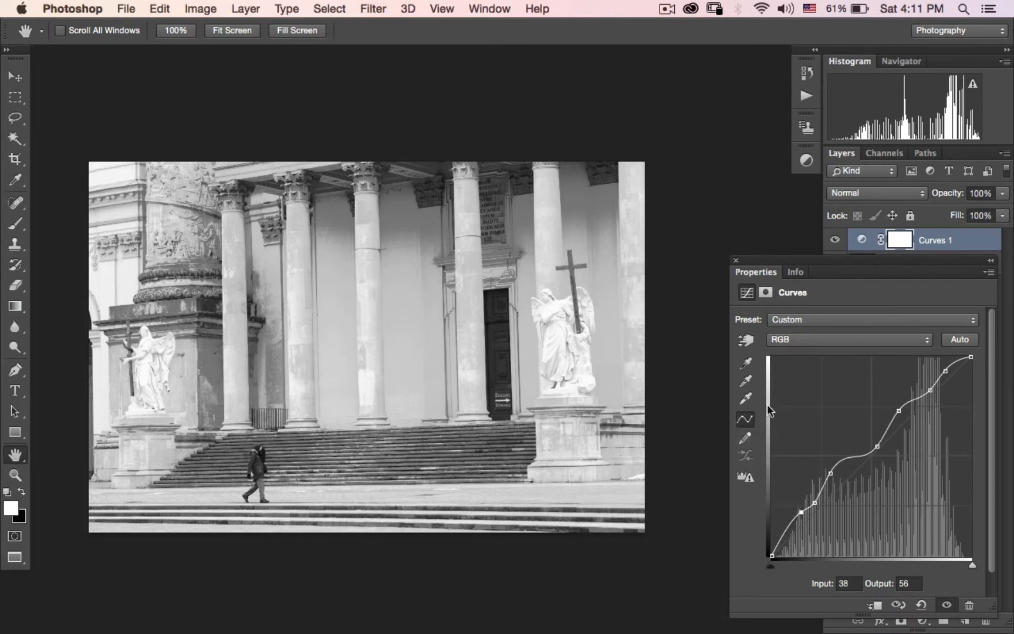
# Try adding a curve point at input 85, output 150, remove two highlight points and one shadow point, and reset the curve.
pyautogui.moveTo(834, 463); pyautogui.dragTo(835, 443)
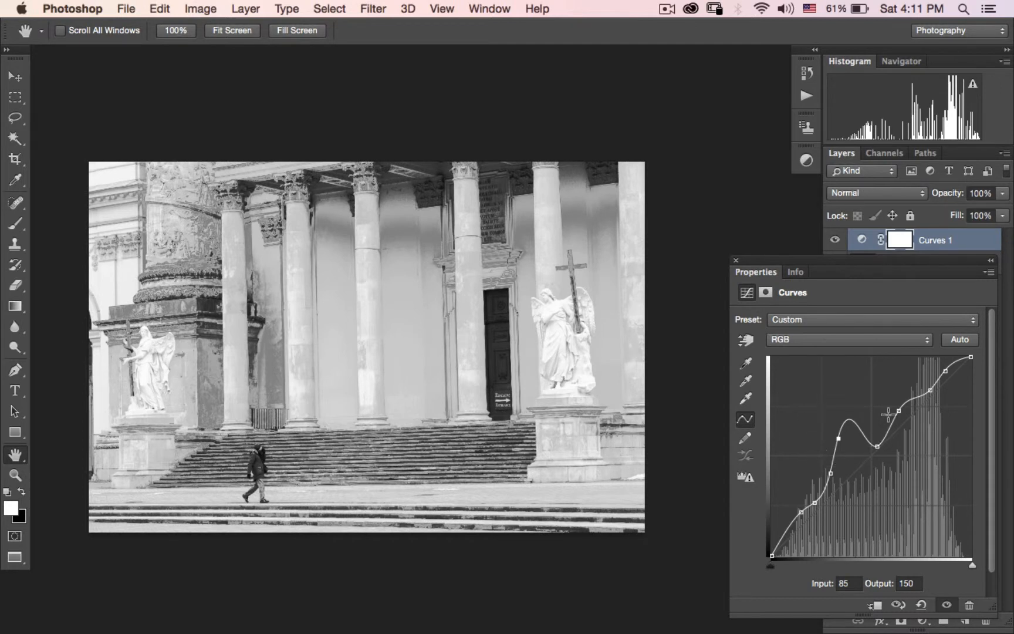
pyautogui.moveTo(930, 389); pyautogui.dragTo(789, 372)
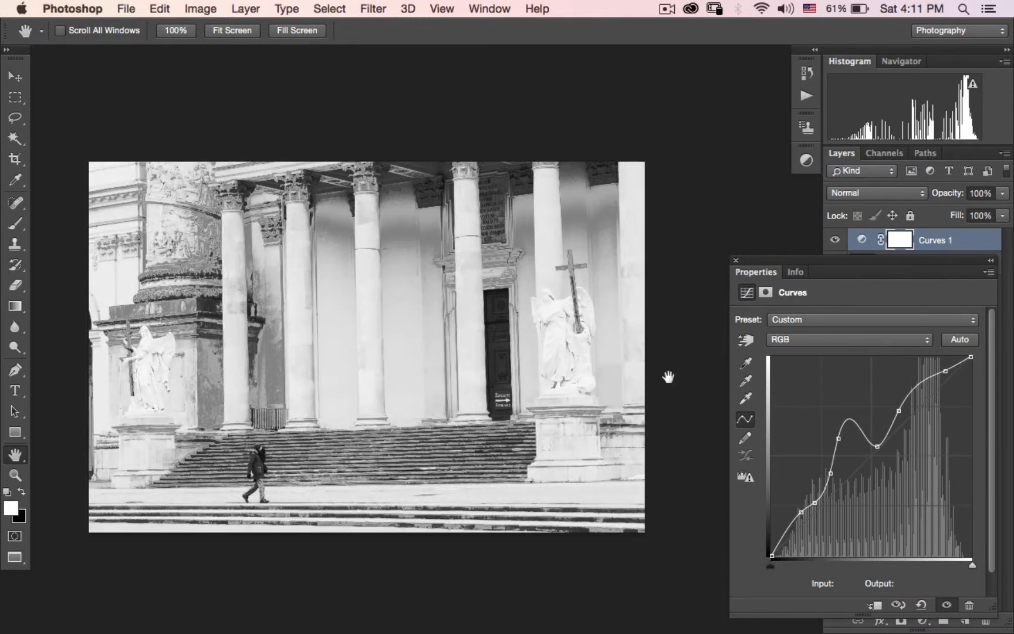
pyautogui.moveTo(943, 371); pyautogui.dragTo(695, 367)
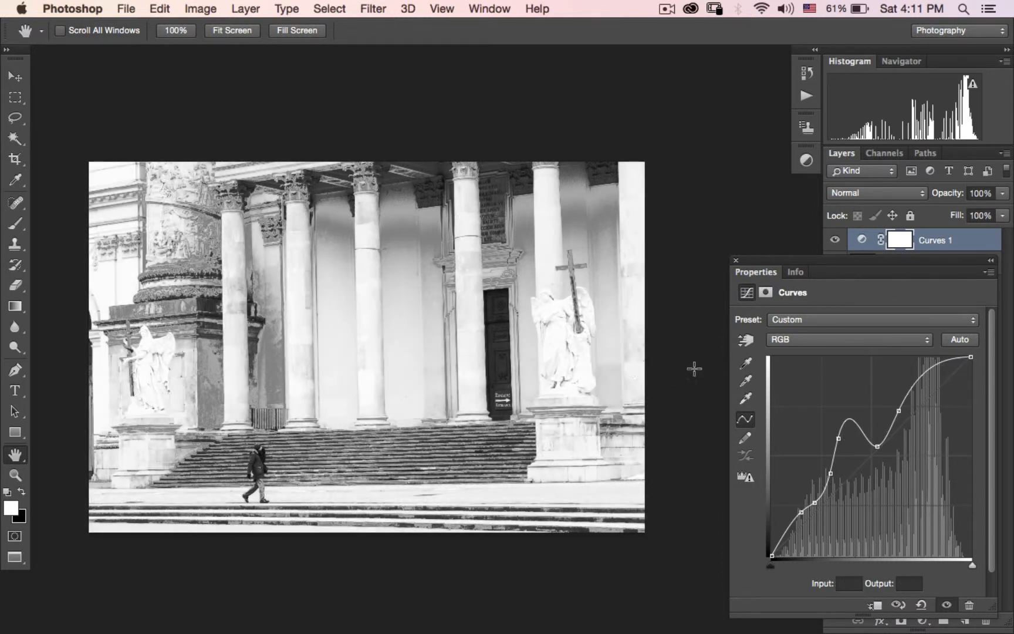
pyautogui.moveTo(826, 503); pyautogui.dragTo(675, 446)
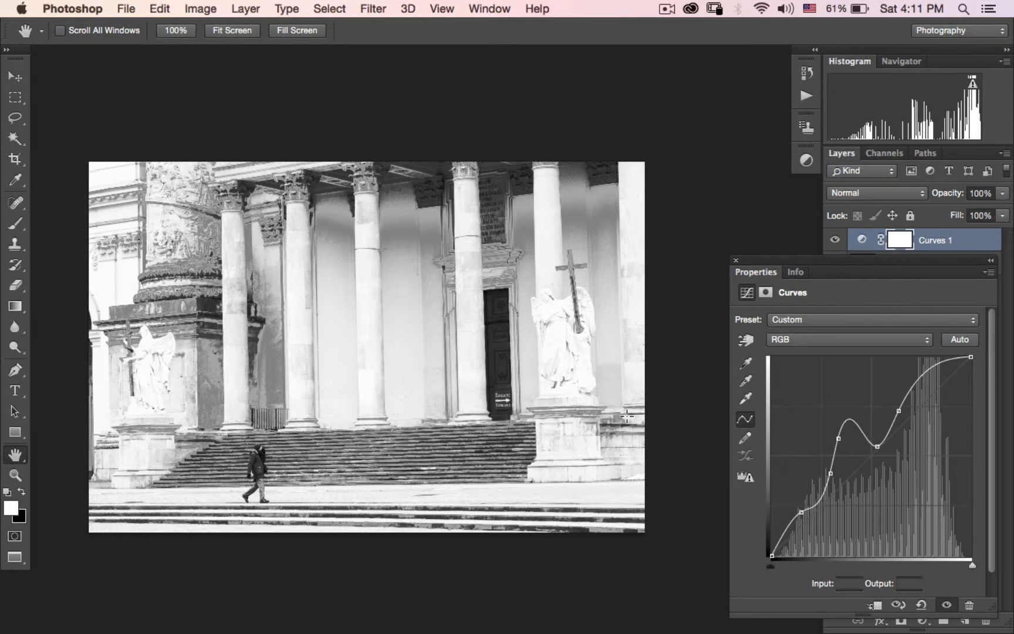
pyautogui.click(921, 605)
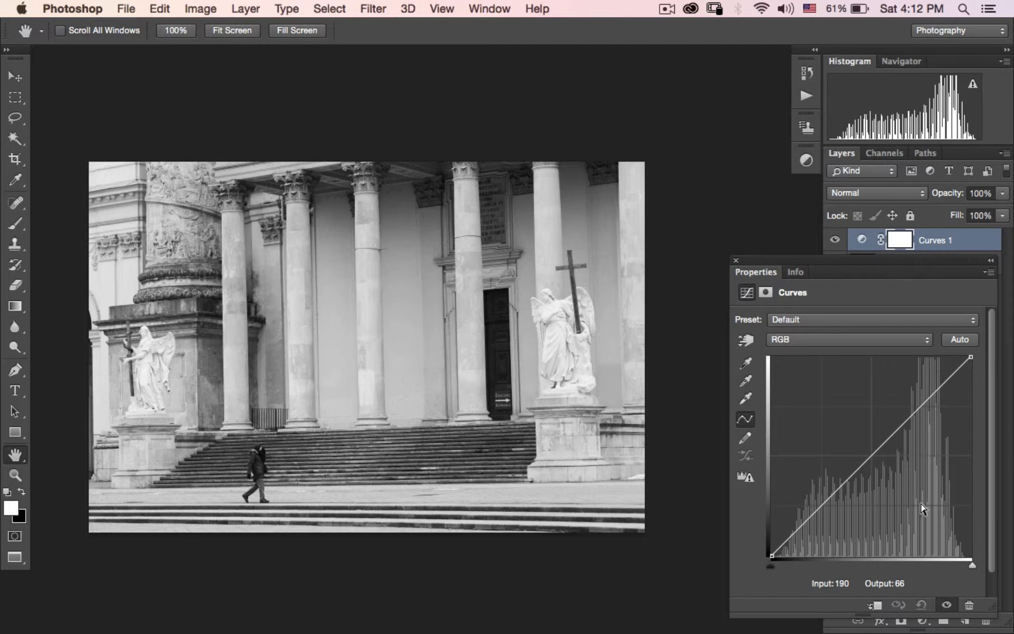
# Try stronger contrast by moving the white point inward to input 112, easing it back, and setting the black point to input 29.
pyautogui.moveTo(970, 357); pyautogui.dragTo(854, 322)
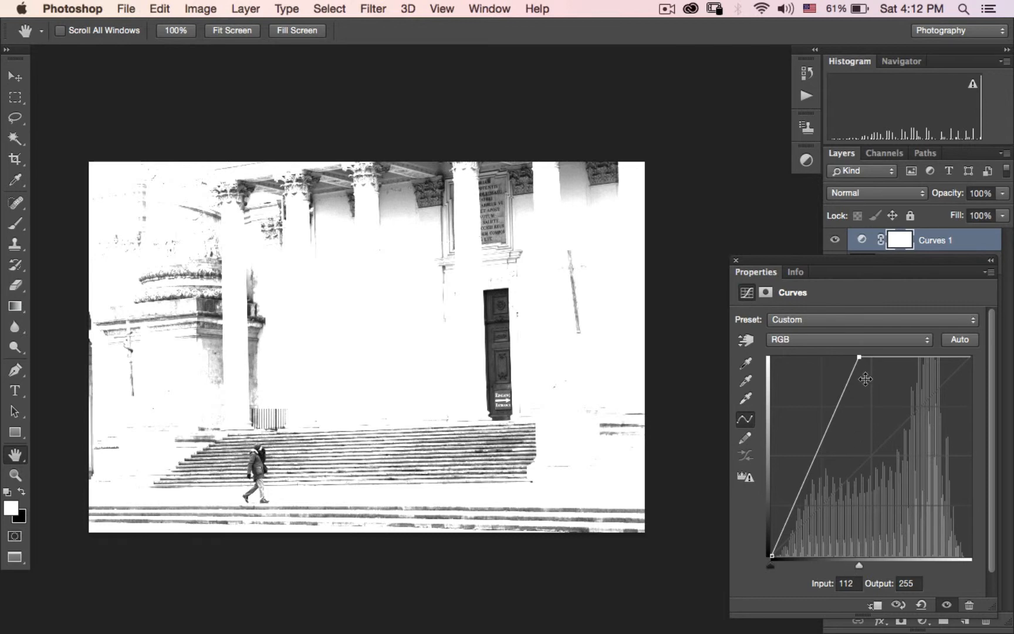
pyautogui.moveTo(860, 359); pyautogui.dragTo(925, 357)
pyautogui.moveTo(770, 565); pyautogui.dragTo(796, 565)
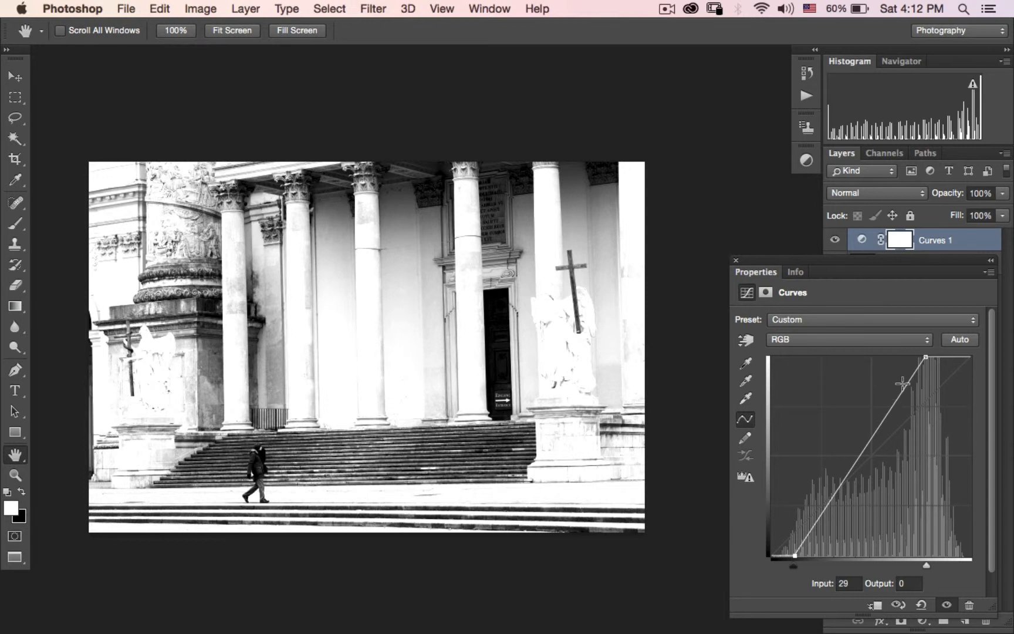
# Return the curve's black point to input 0, output 0 and its white point to input 255, output 255.
pyautogui.moveTo(795, 555); pyautogui.dragTo(764, 567)
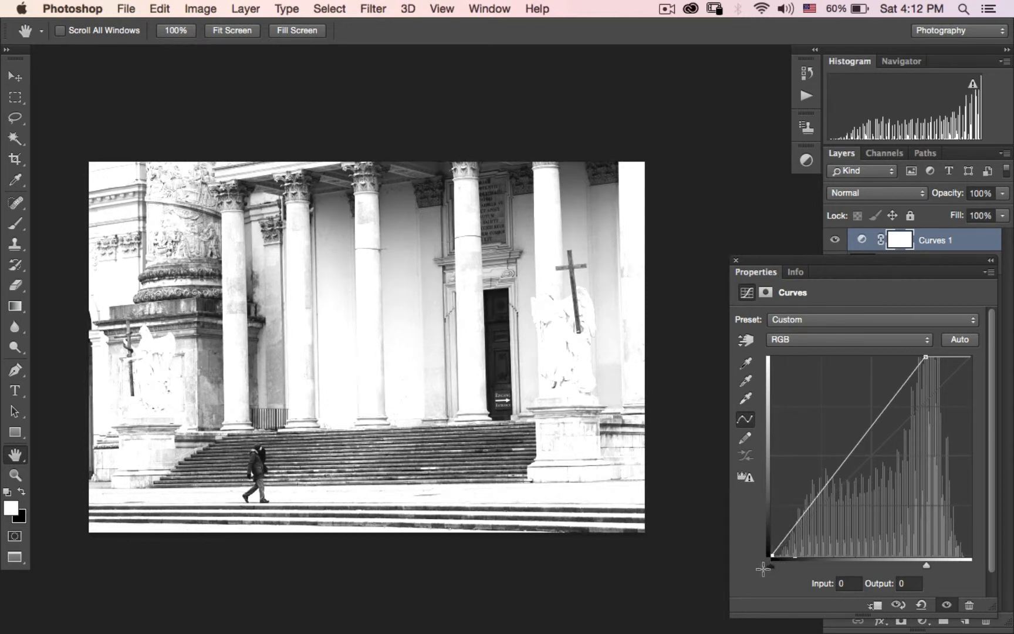
pyautogui.moveTo(927, 357); pyautogui.dragTo(975, 389)
pyautogui.moveTo(771, 555)
pyautogui.mouseDown()
pyautogui.moveTo(754, 512)
pyautogui.moveTo(761, 506)
pyautogui.moveTo(771, 555)
pyautogui.mouseUp()
pyautogui.moveTo(971, 397); pyautogui.dragTo(971, 357)
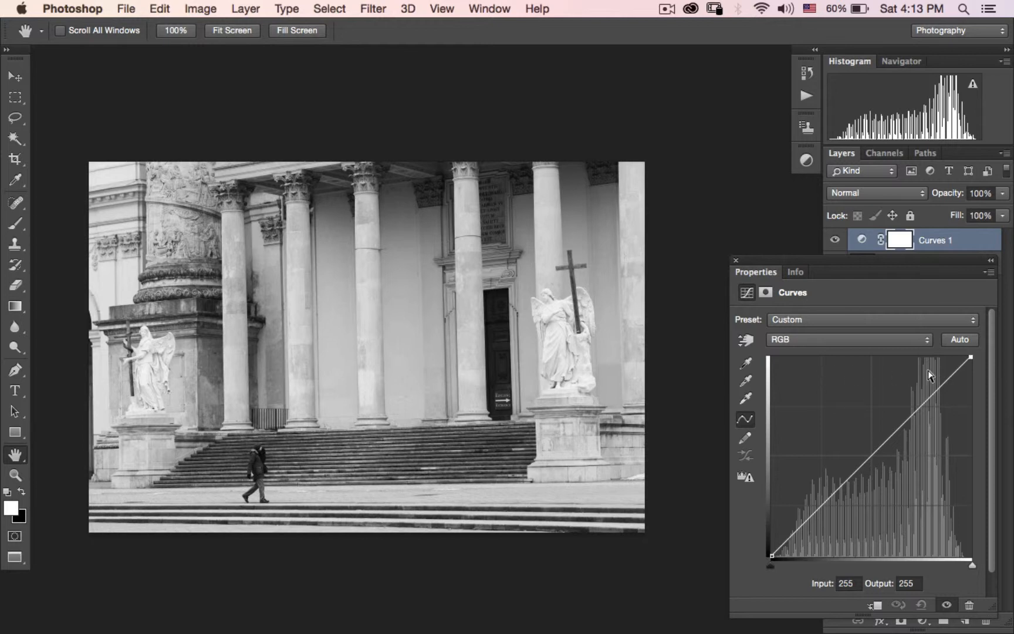
# Try an S-curve with a lowered shadow point and a raised highlight point at input 179, output 202, and reset the curve.
pyautogui.moveTo(944, 378); pyautogui.dragTo(945, 372)
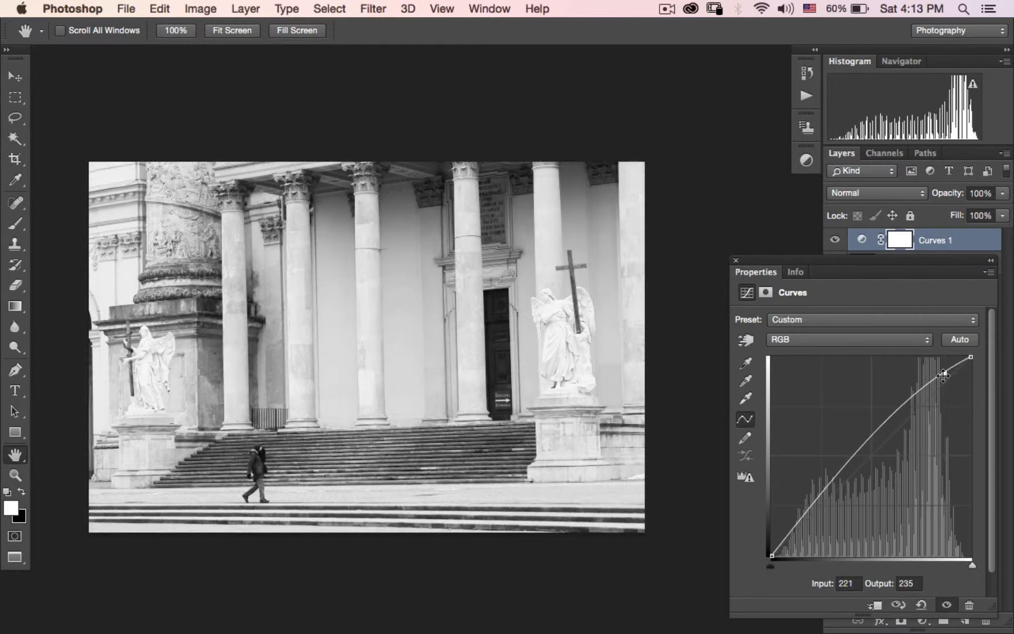
pyautogui.moveTo(795, 530); pyautogui.dragTo(802, 535)
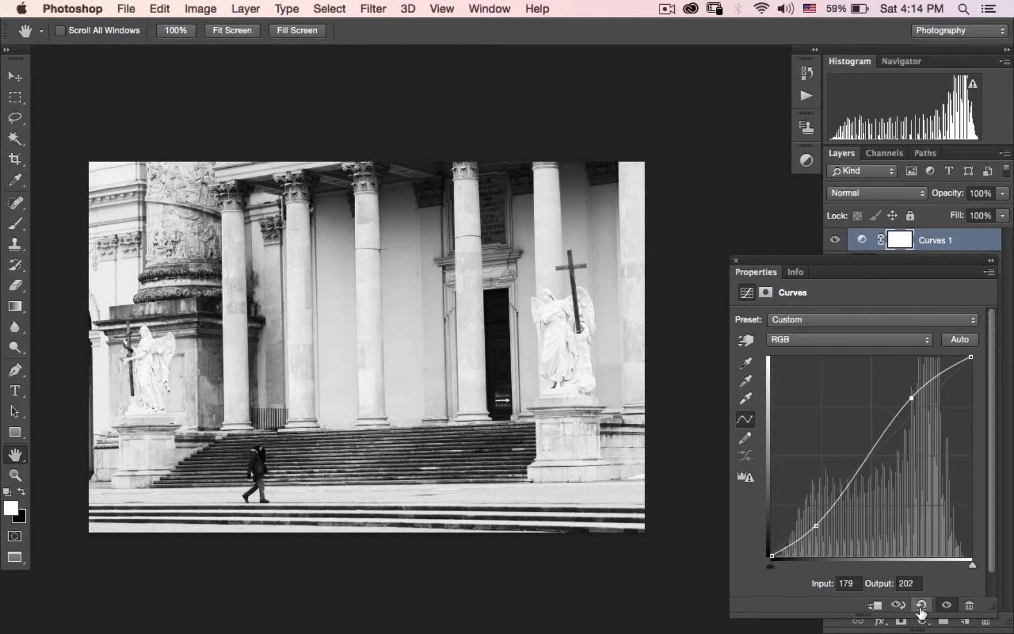
pyautogui.click(922, 606)
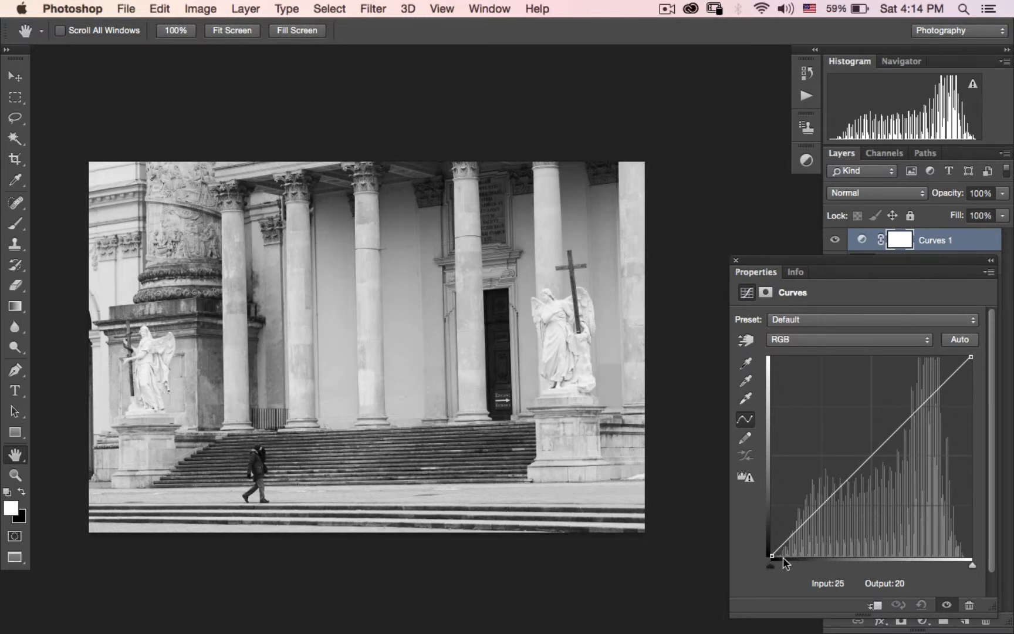
# Shape a low-contrast inverted S-curve with a shadow point at input 27, output 49 and a highlight point at input 221, output 205.
pyautogui.moveTo(802, 524); pyautogui.dragTo(799, 515)
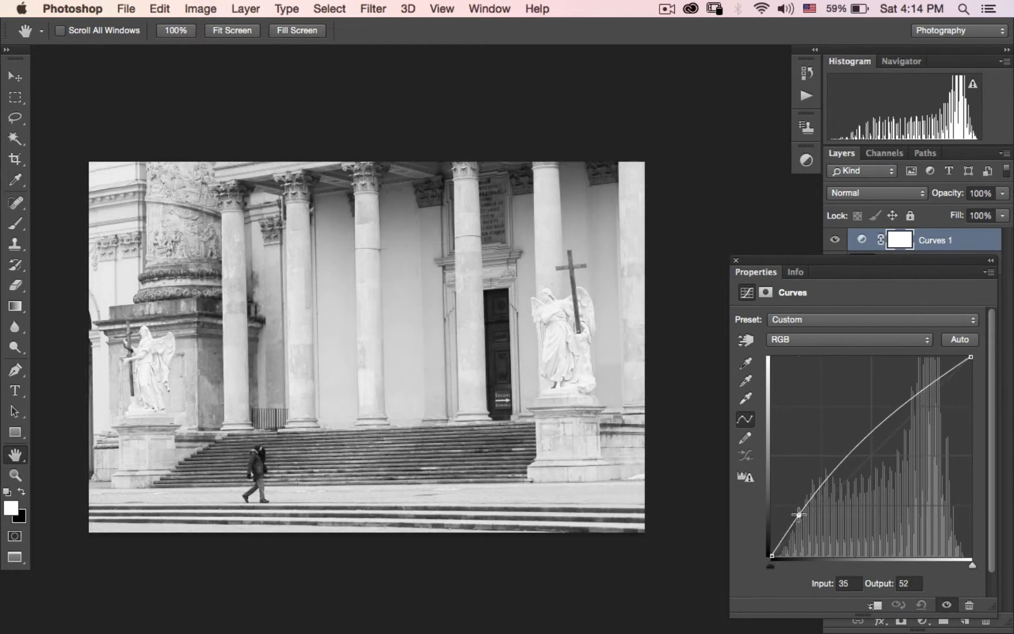
pyautogui.click(939, 382)
pyautogui.moveTo(940, 382); pyautogui.dragTo(944, 396)
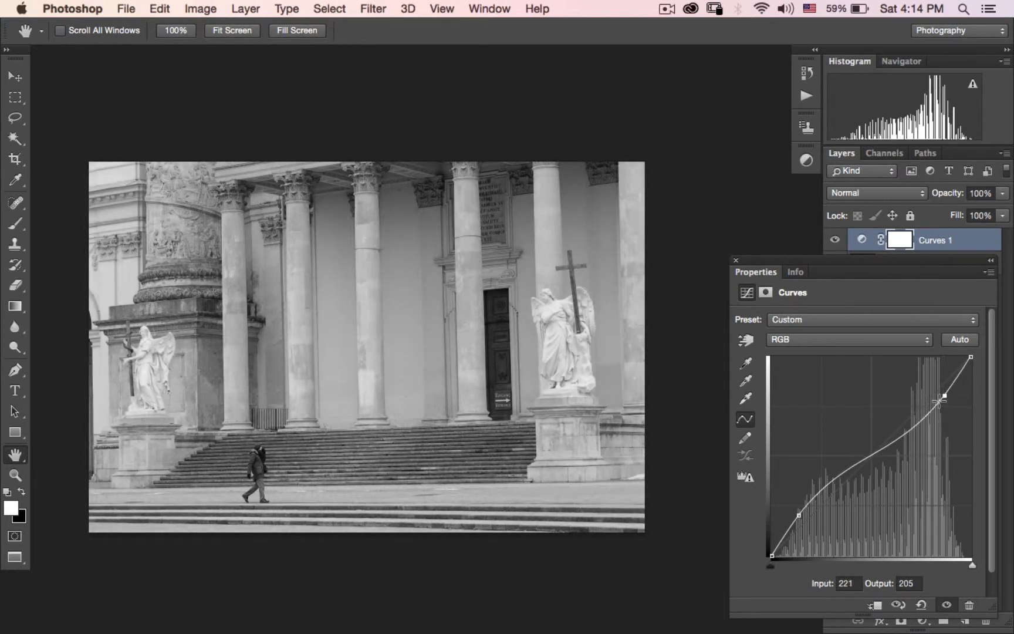
pyautogui.moveTo(799, 516); pyautogui.dragTo(794, 517)
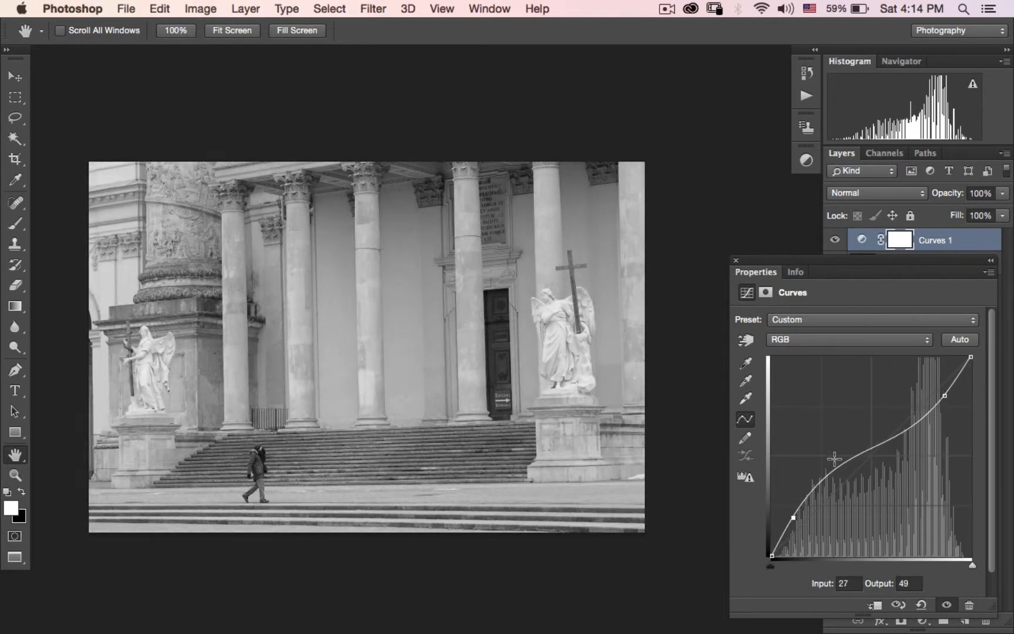